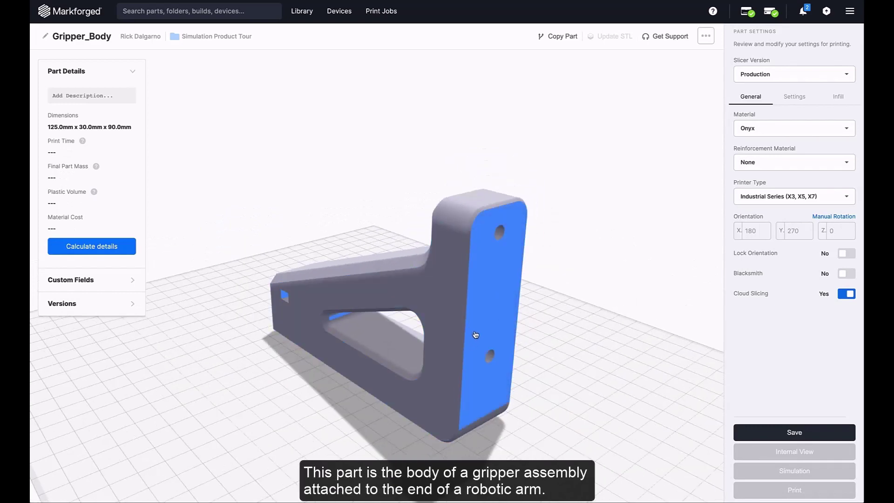
# Lay Gripper_Body flat on the bed and confirm its Onyx, 37% triangular infill settings.
pyautogui.click(475, 335)
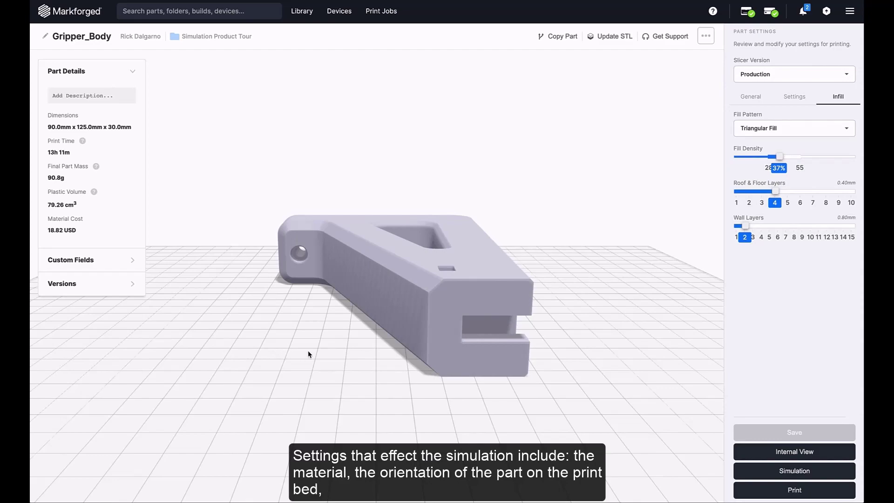
pyautogui.moveTo(309, 350); pyautogui.dragTo(311, 402)
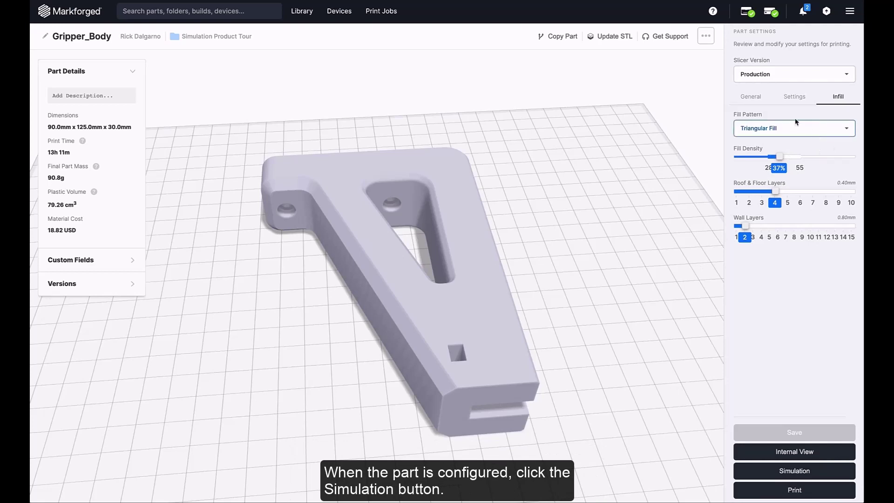
pyautogui.click(786, 98)
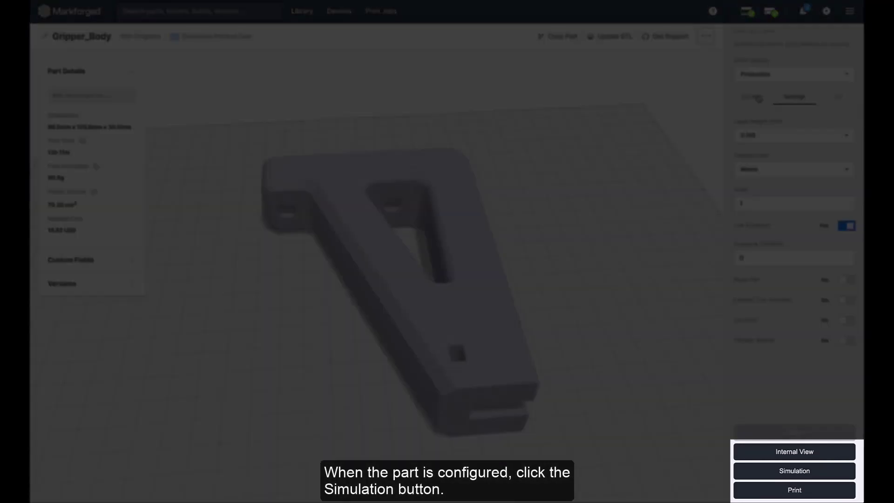
# Open Gripper_Body in the Simulation environment and bring its mounting holes into view.
pyautogui.click(758, 97)
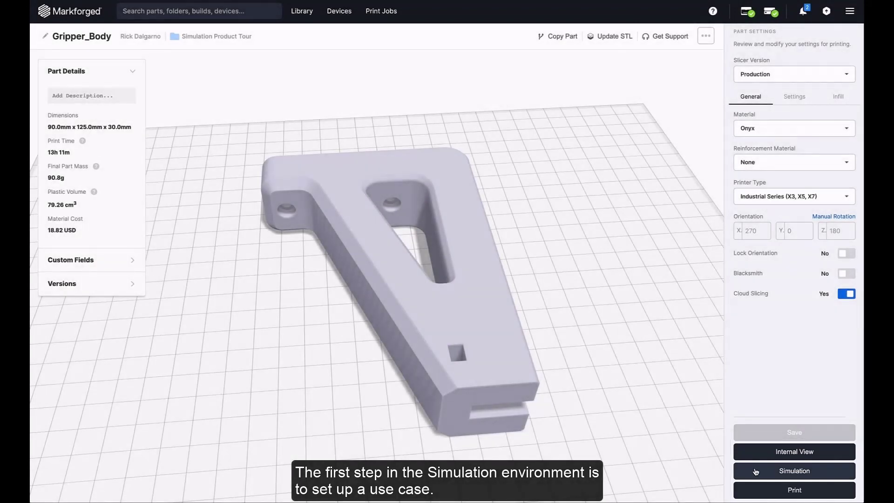
pyautogui.click(756, 472)
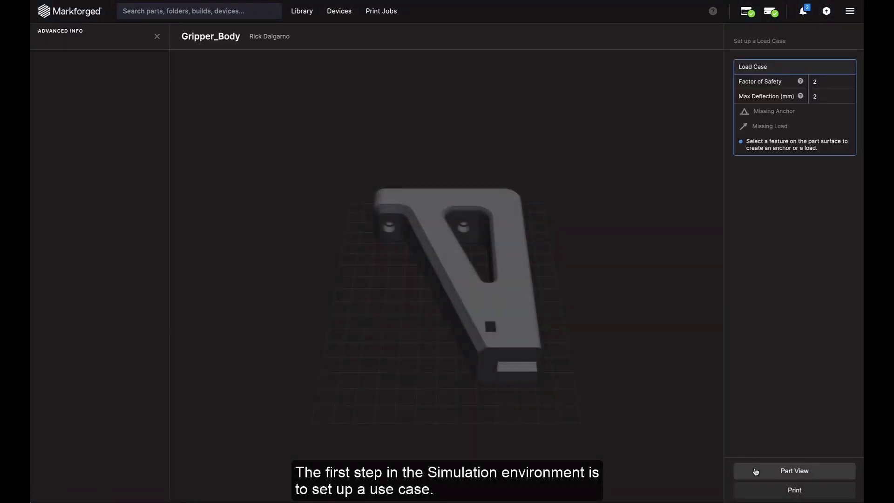
pyautogui.moveTo(314, 289); pyautogui.dragTo(582, 265)
pyautogui.scroll(5, 347, 445)
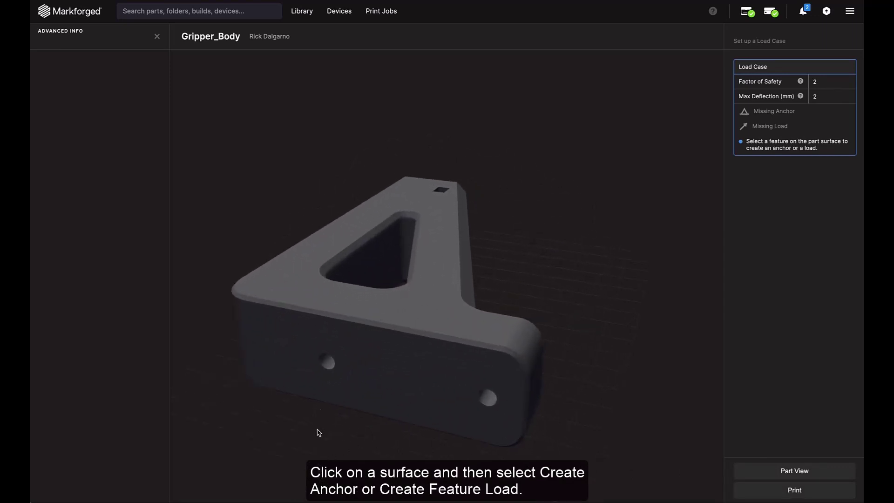
# Anchor the left and right mounting holes as Anchors 1 and 2.
pyautogui.click(329, 365)
pyautogui.click(355, 384)
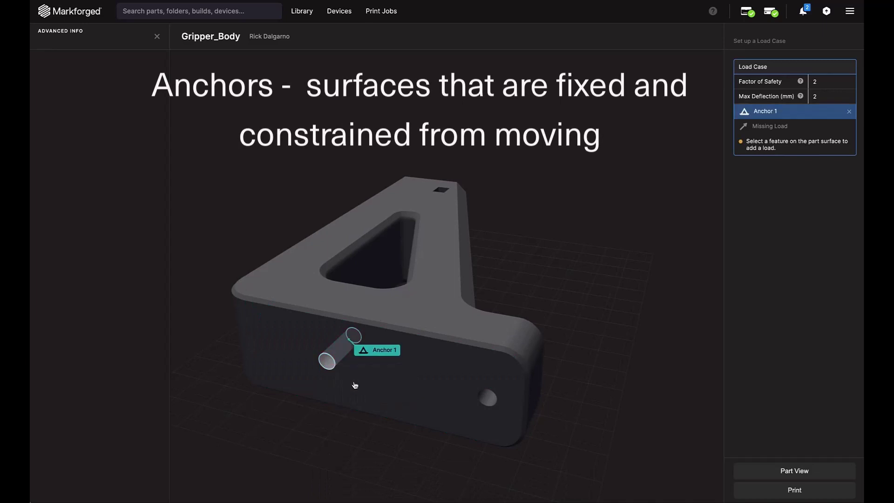
pyautogui.click(488, 397)
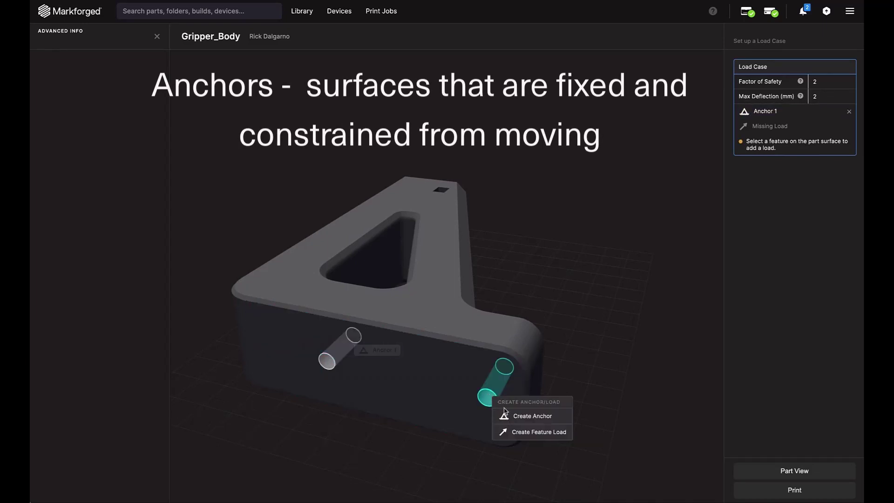
pyautogui.click(515, 413)
# Make the other two mounting cylinders Anchors 3 and 4, and select the gripper's end face.
pyautogui.moveTo(581, 350); pyautogui.dragTo(391, 359)
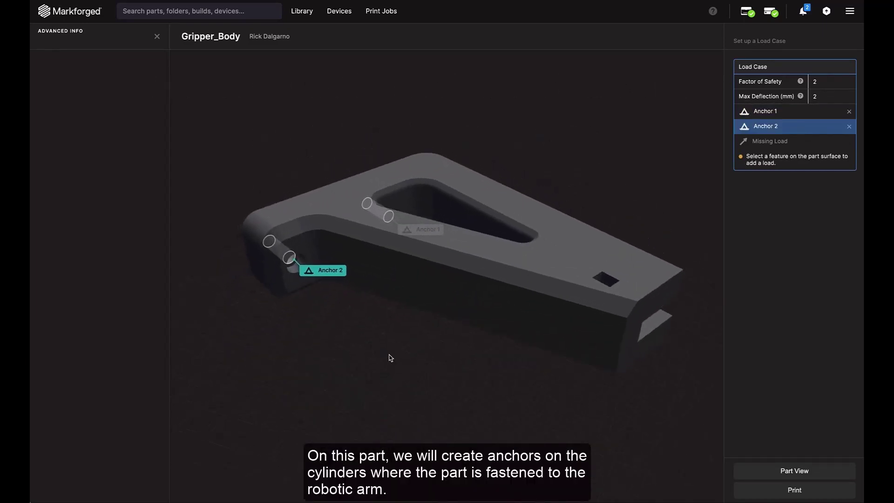
pyautogui.click(293, 273)
pyautogui.click(320, 293)
pyautogui.moveTo(406, 331); pyautogui.dragTo(394, 374)
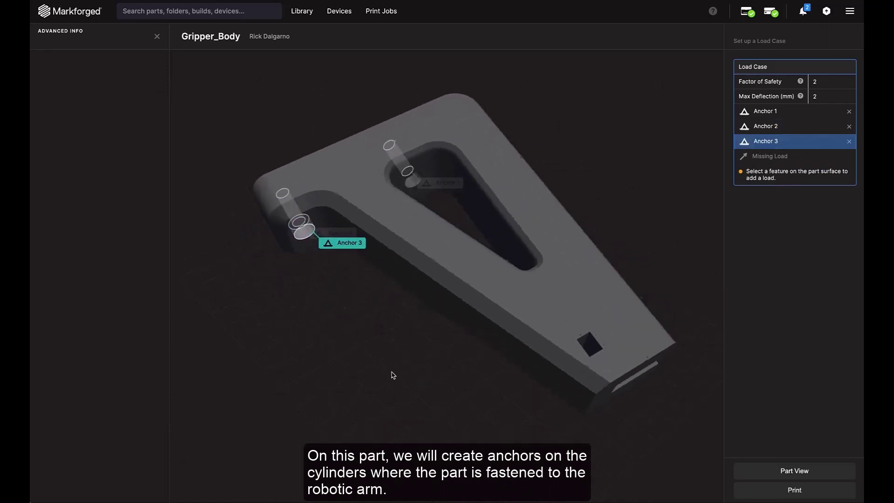
pyautogui.click(411, 176)
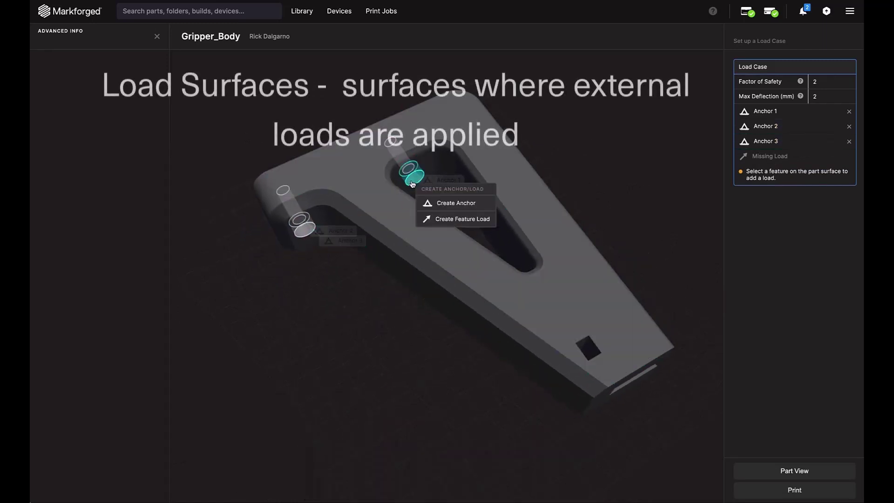
pyautogui.click(447, 207)
pyautogui.moveTo(454, 396); pyautogui.dragTo(331, 316)
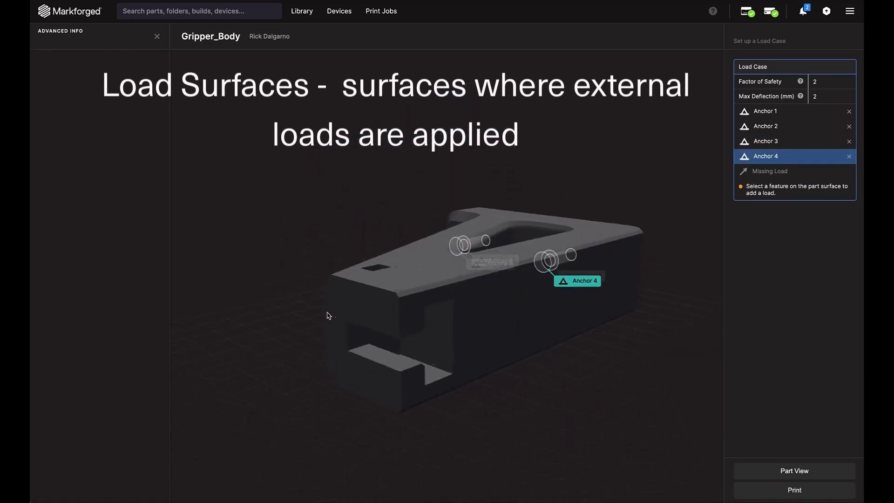
pyautogui.click(341, 316)
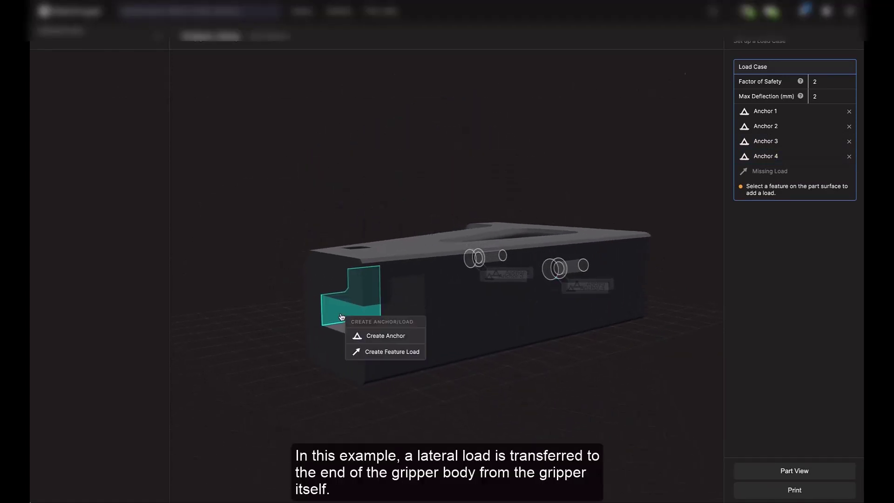
# Add a 150 N feature load on the end face, turned sideways and pointing outward.
pyautogui.click(372, 351)
pyautogui.moveTo(373, 351); pyautogui.dragTo(286, 356)
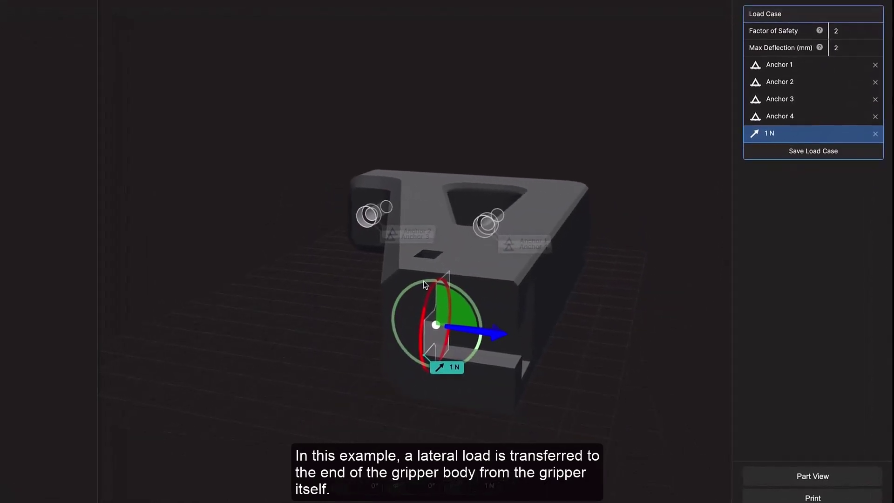
pyautogui.moveTo(417, 284); pyautogui.dragTo(406, 304)
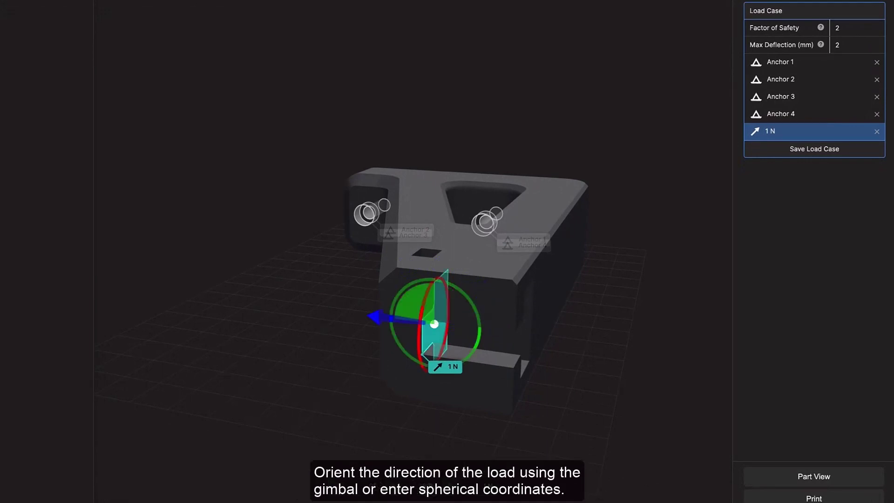
pyautogui.click(375, 319)
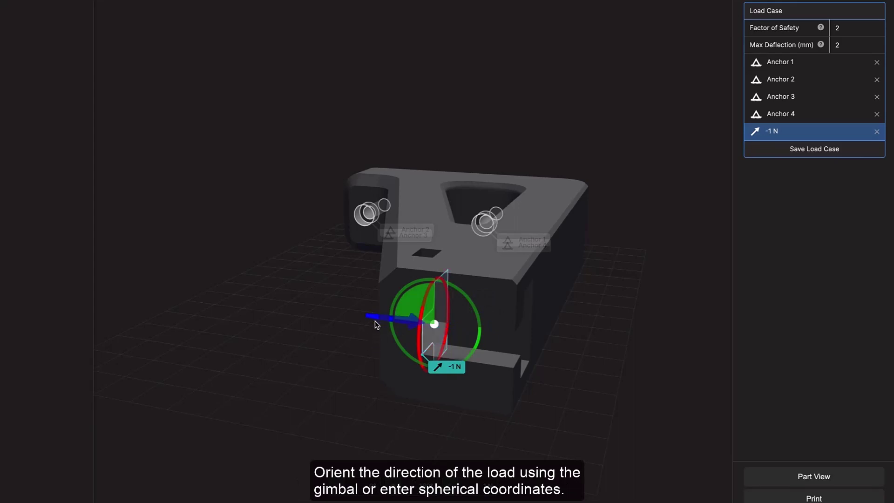
pyautogui.click(414, 323)
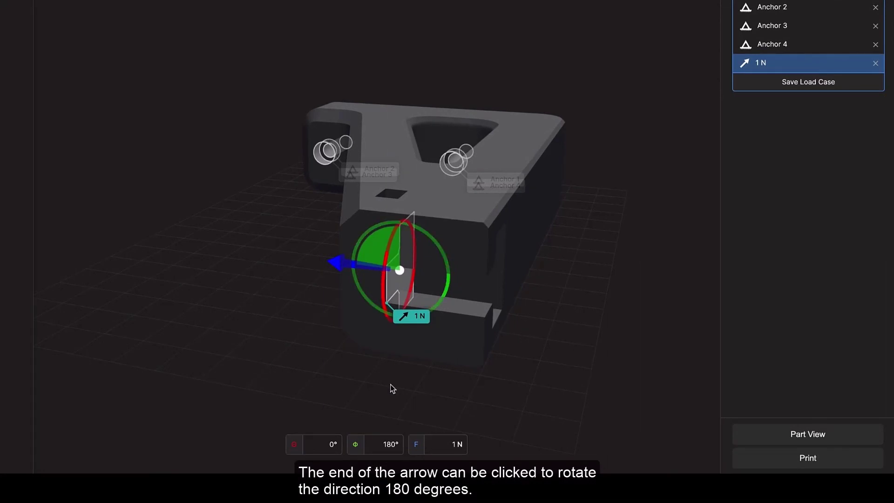
pyautogui.click(443, 447)
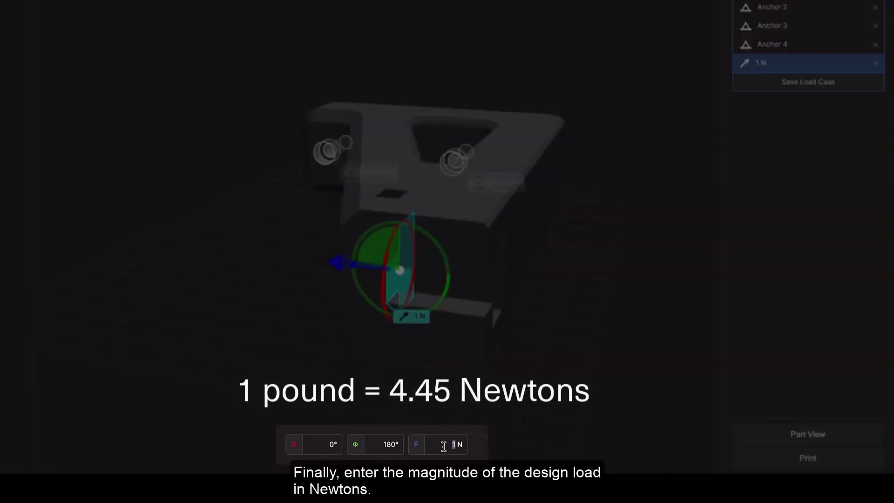
pyautogui.write('150')
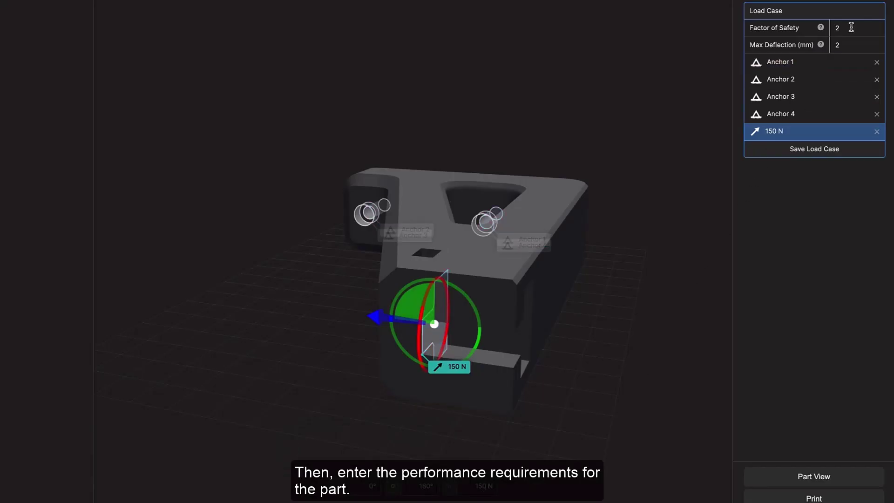
# Keep factor of safety at 2, set max deflection to 1 mm, and save the load case.
pyautogui.doubleClick(851, 28)
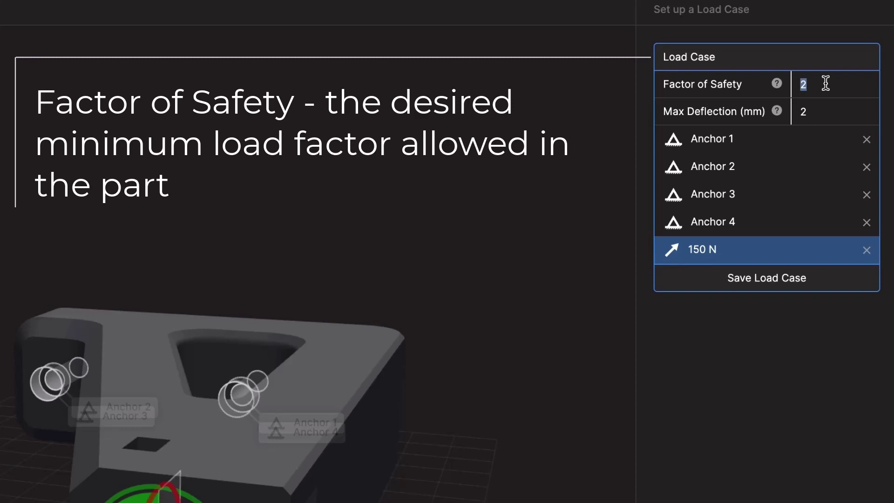
pyautogui.press('Tab')
pyautogui.write('1')
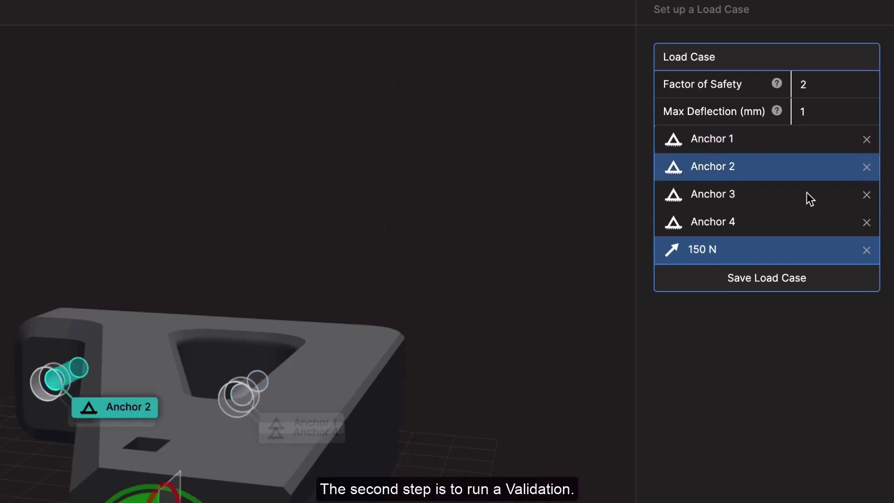
pyautogui.click(787, 279)
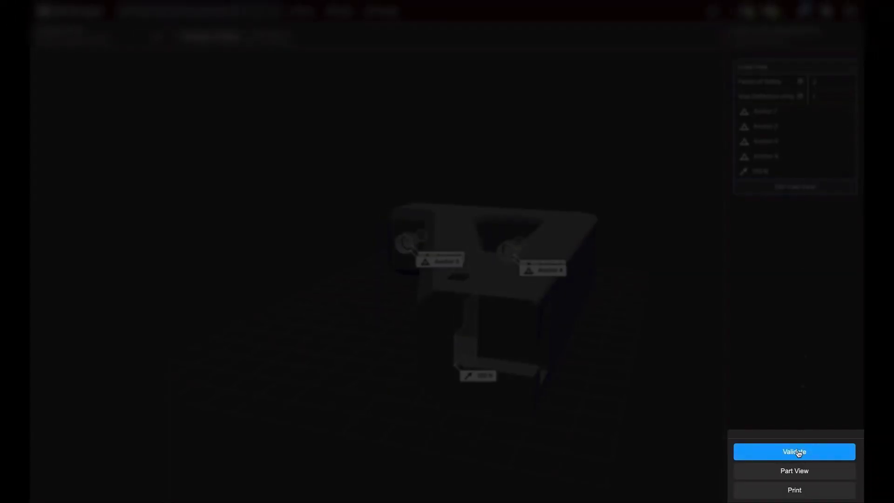
# Validate the load case and inspect the 1.53 safety factor and 0.76 mm deflection results.
pyautogui.click(796, 451)
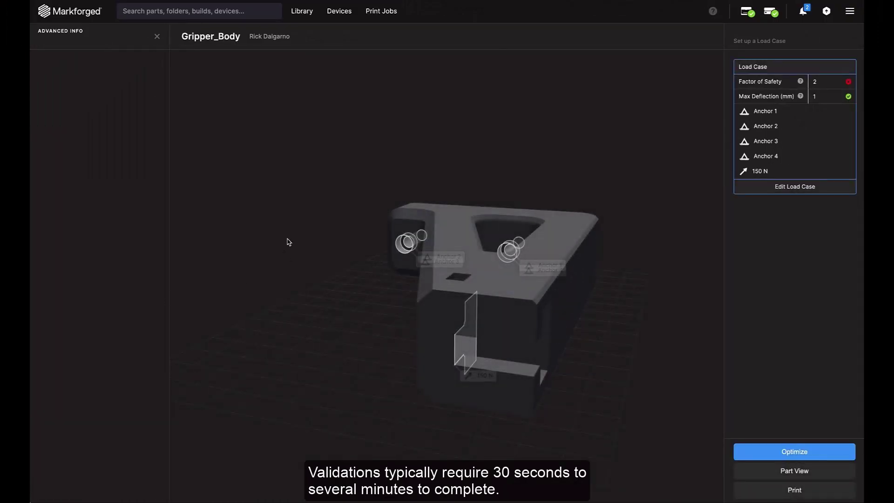
pyautogui.moveTo(508, 322); pyautogui.dragTo(473, 363)
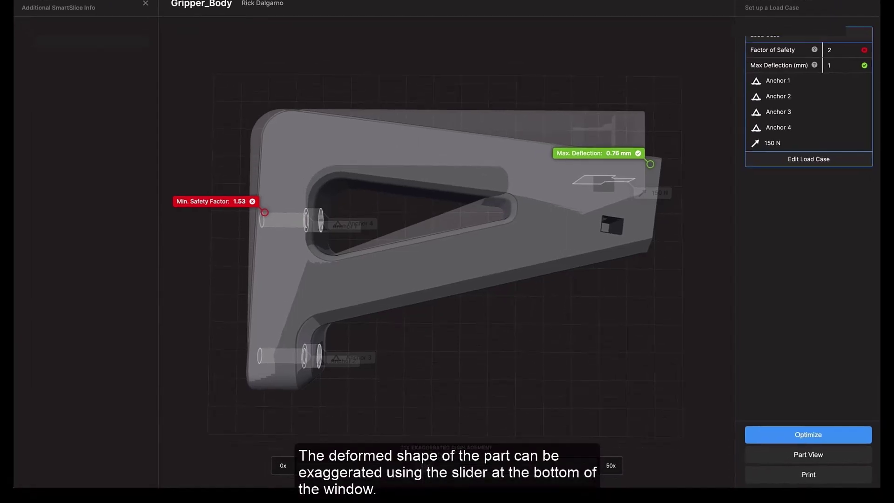
# Set the displacement exaggeration to 0x then 19x, orbit the part, and run Optimize.
pyautogui.moveTo(424, 466); pyautogui.dragTo(301, 481)
pyautogui.moveTo(287, 427); pyautogui.dragTo(418, 425)
pyautogui.moveTo(385, 304)
pyautogui.mouseDown()
pyautogui.moveTo(429, 300)
pyautogui.moveTo(484, 234)
pyautogui.moveTo(505, 175)
pyautogui.moveTo(464, 225)
pyautogui.moveTo(336, 222)
pyautogui.moveTo(241, 170)
pyautogui.moveTo(321, 240)
pyautogui.moveTo(367, 303)
pyautogui.moveTo(386, 310)
pyautogui.mouseUp()
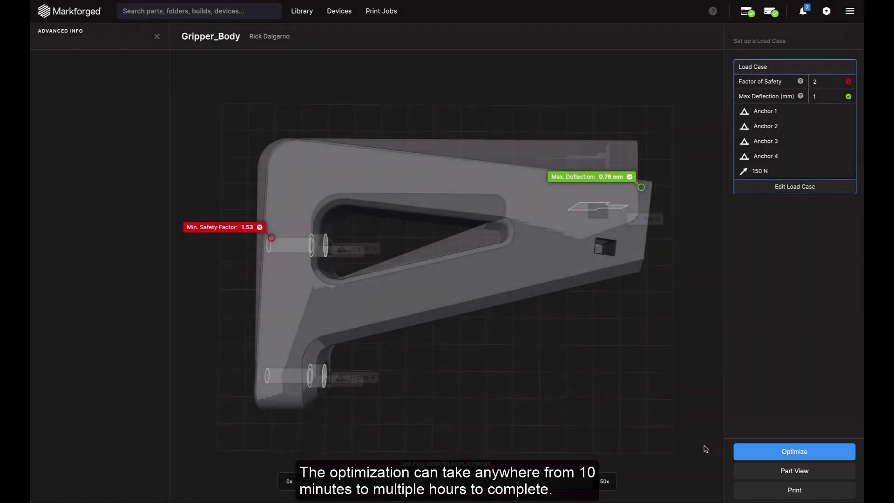
pyautogui.click(768, 453)
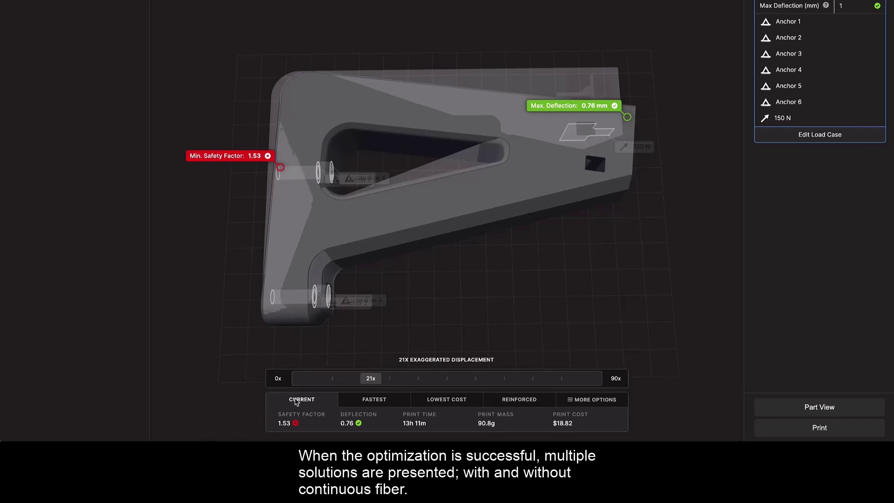
# Preview the Fastest and Lowest Cost solutions, then open the Compare Optimizations table.
pyautogui.click(347, 401)
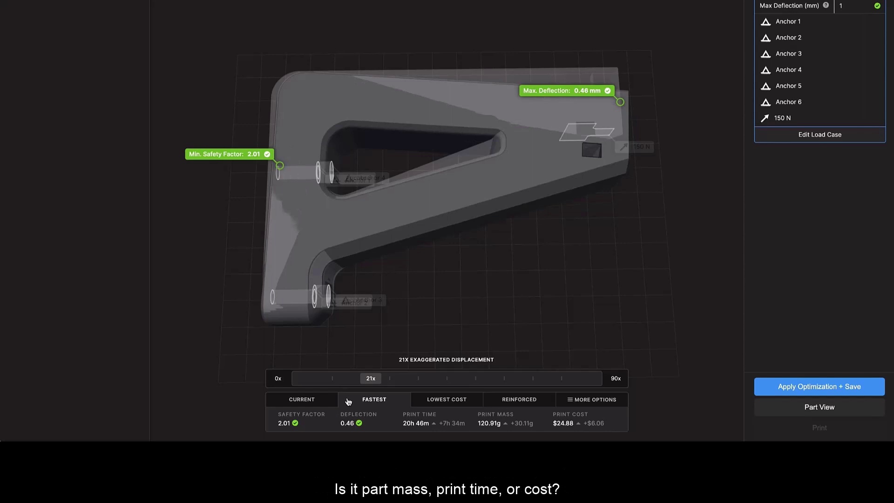
pyautogui.click(417, 401)
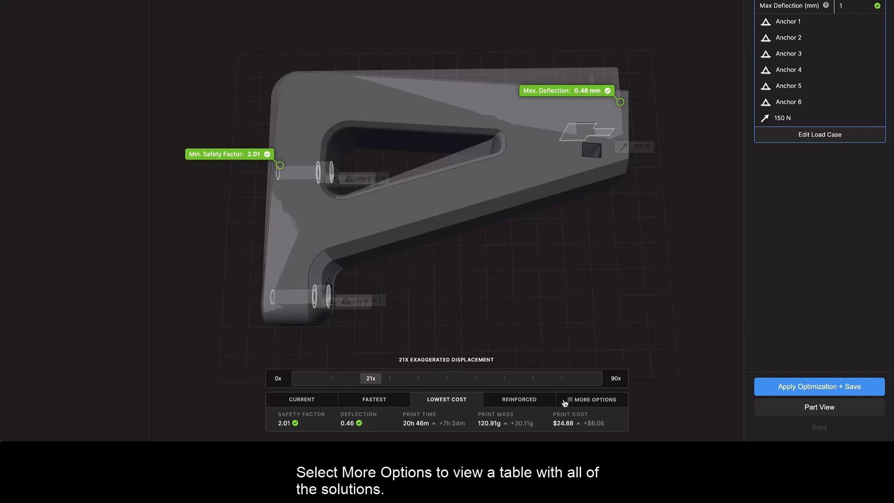
pyautogui.click(564, 402)
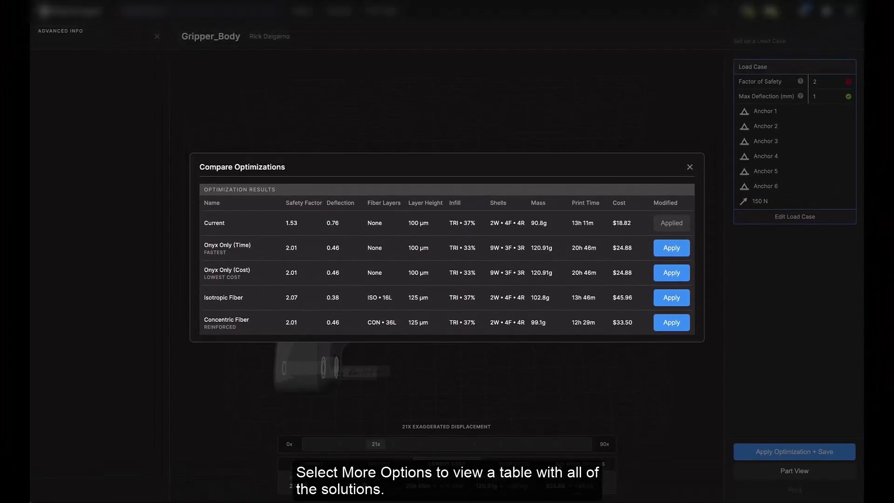